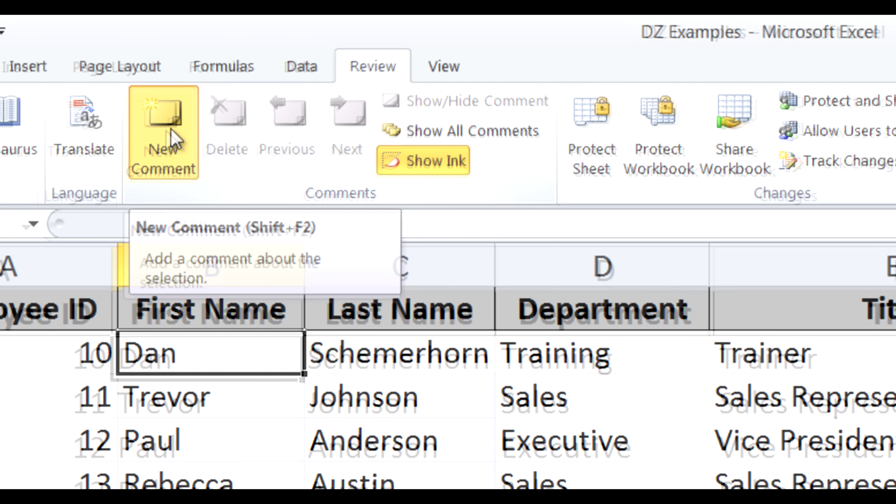
- Add a new comment reading 'This is cool' to Dan's first-name cell
click(158, 148)
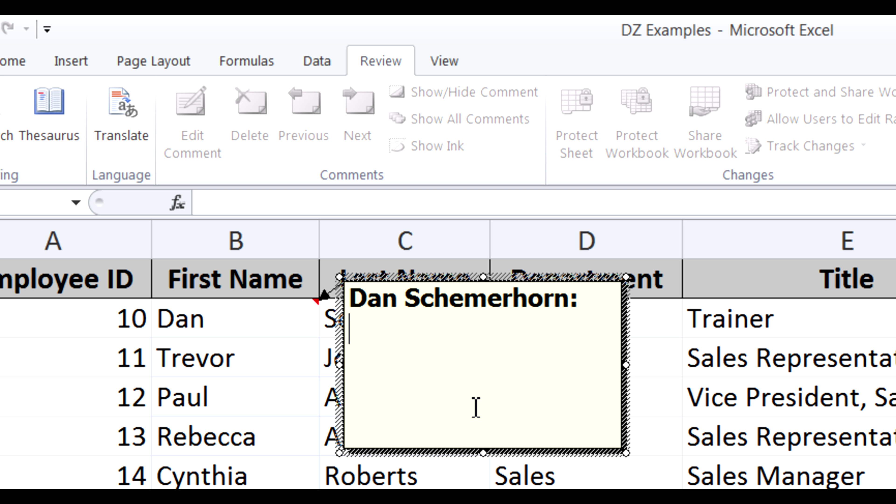
text(fgjg)
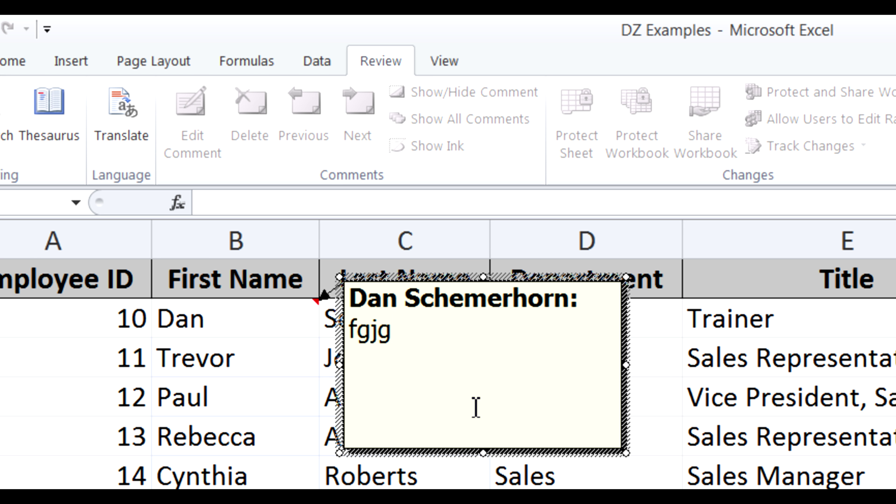
key(BackSpace)
key(BackSpace)
key(BackSpace)
key(BackSpace)
text(This is cool)
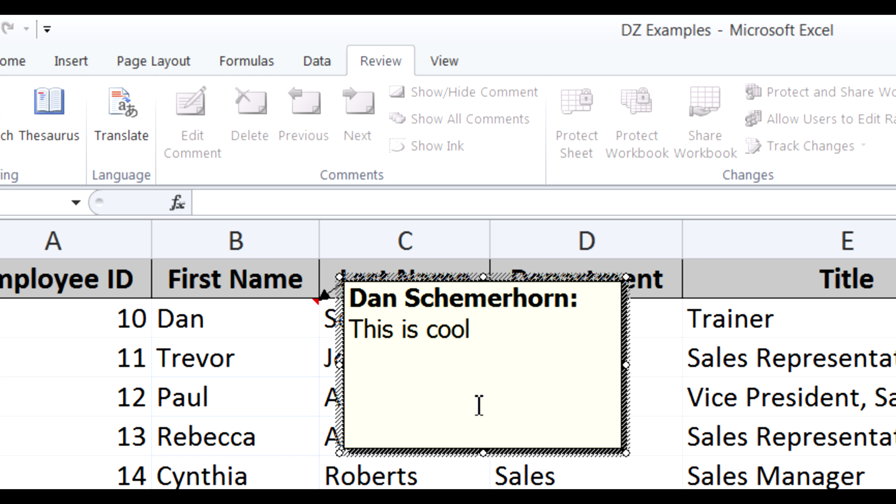
click(221, 416)
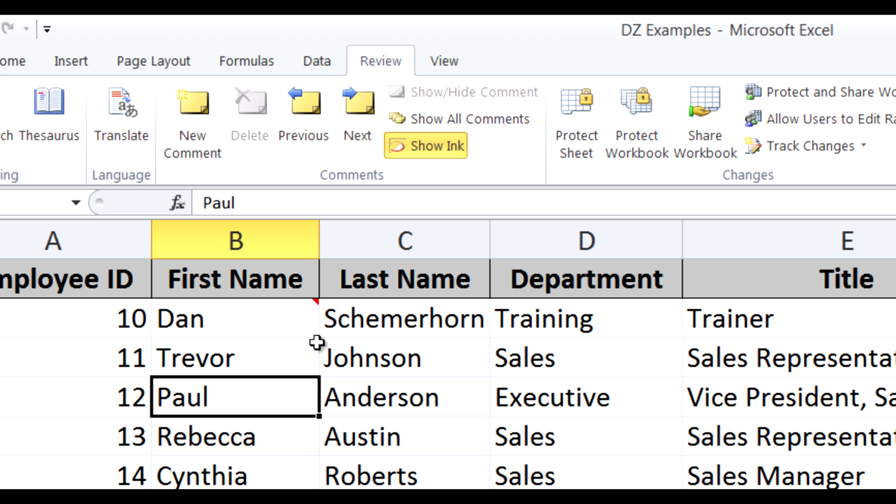
mouse_move(272, 315)
mouse_move(255, 328)
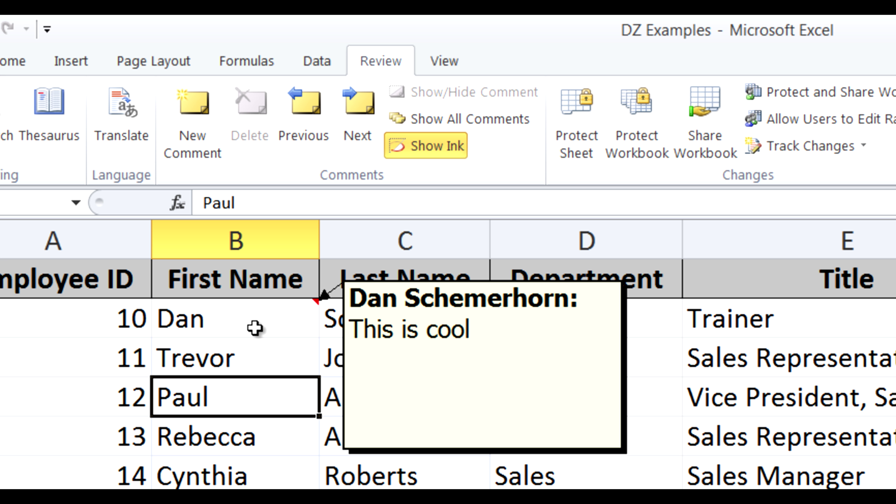
- Delete Dan's 'This is cool' comment and insert a new comment with its author name erased
right_click(288, 312)
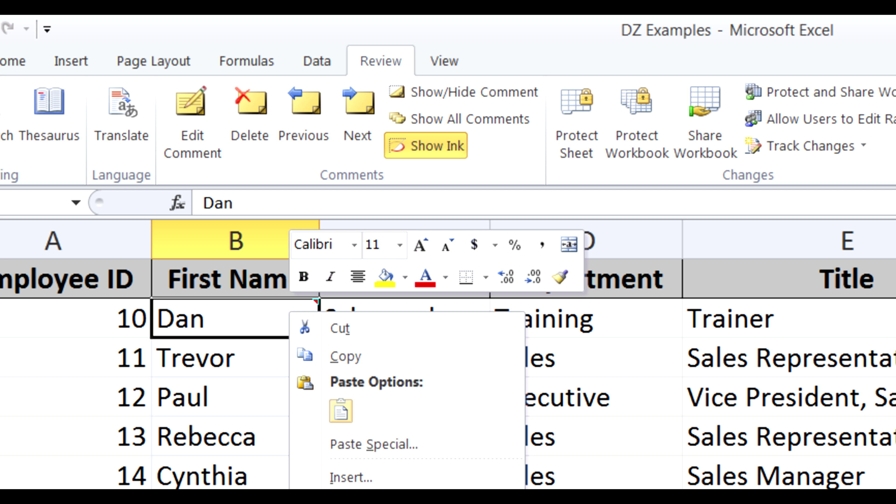
key(m)
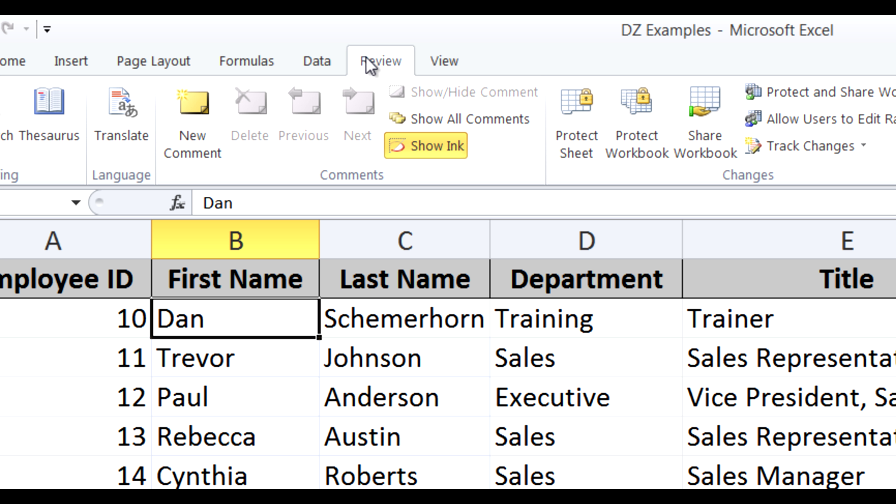
click(195, 128)
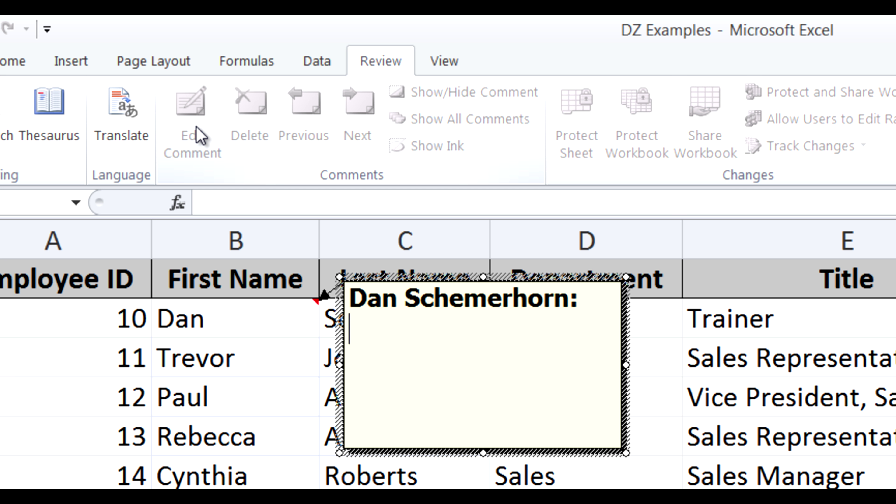
drag(582, 302, 356, 296)
key(Delete)
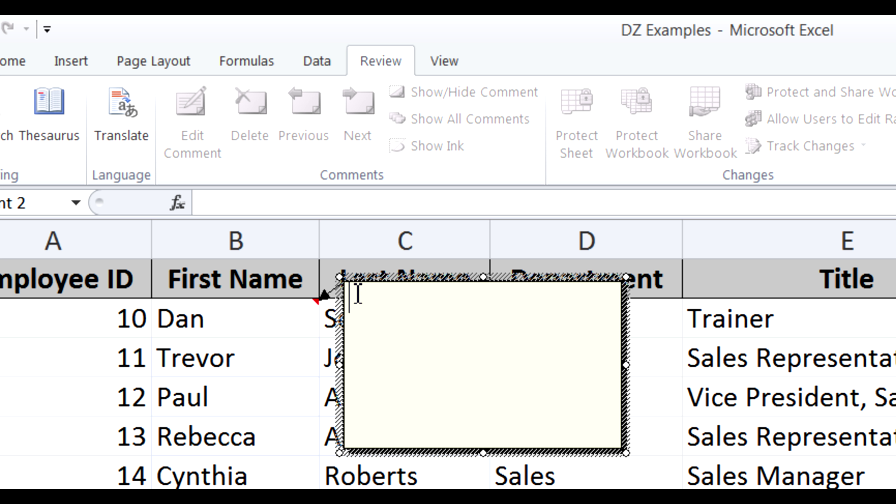
- Open the Format Comment dialog for the blank comment from its box border
right_click(451, 338)
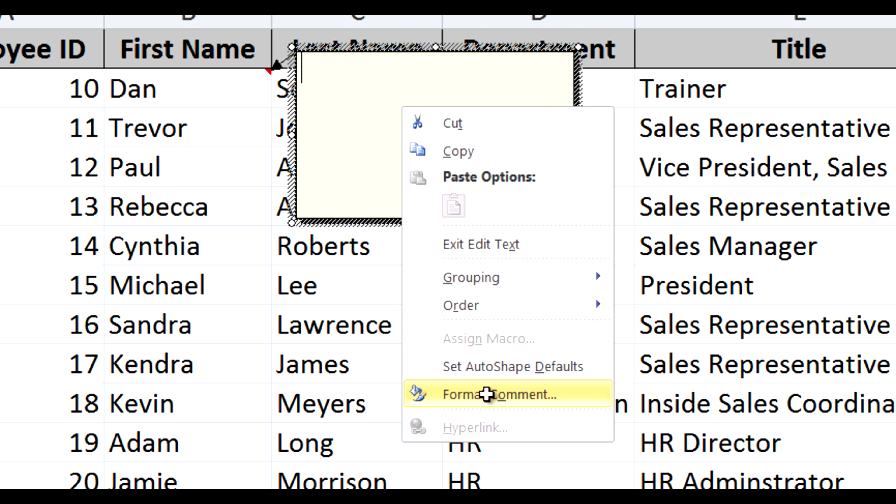
click(487, 394)
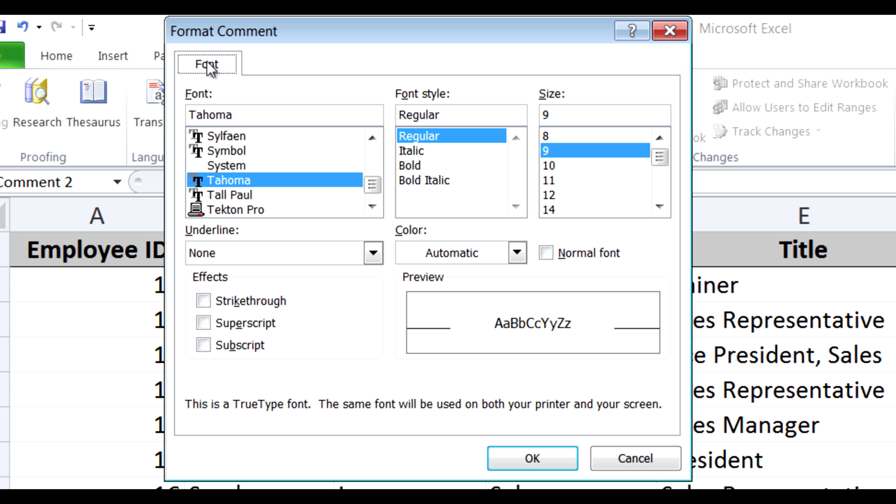
click(608, 467)
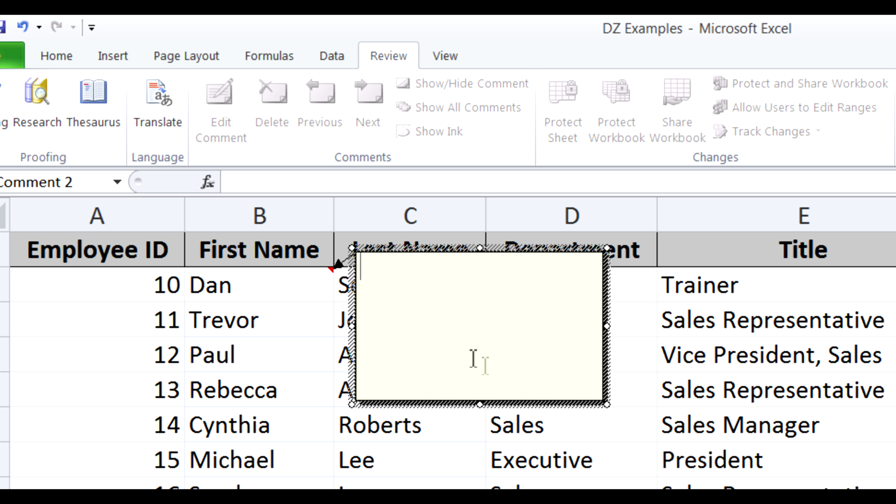
right_click(351, 305)
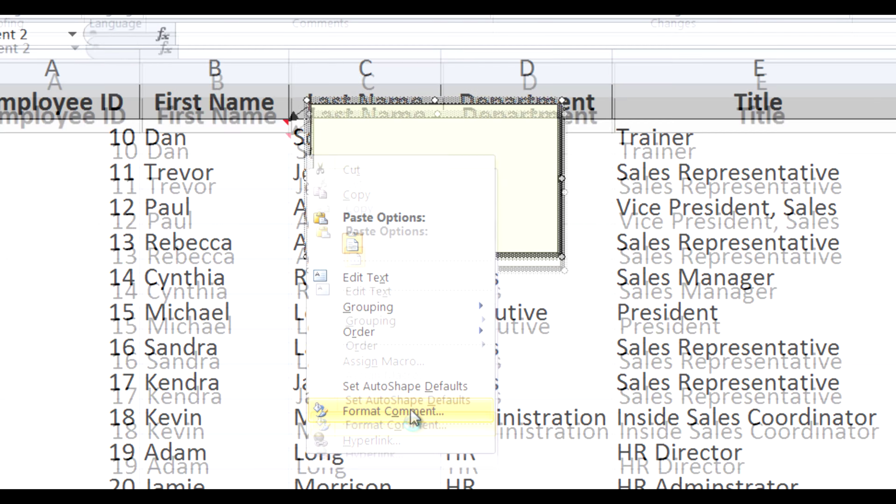
click(406, 386)
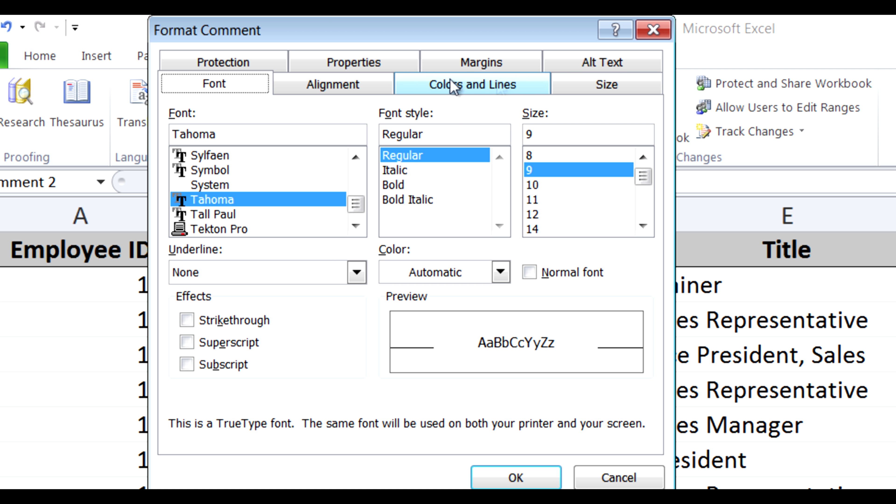
- Use Colors and Lines fill color, Fill Effects, Picture to browse for a picture file
click(458, 89)
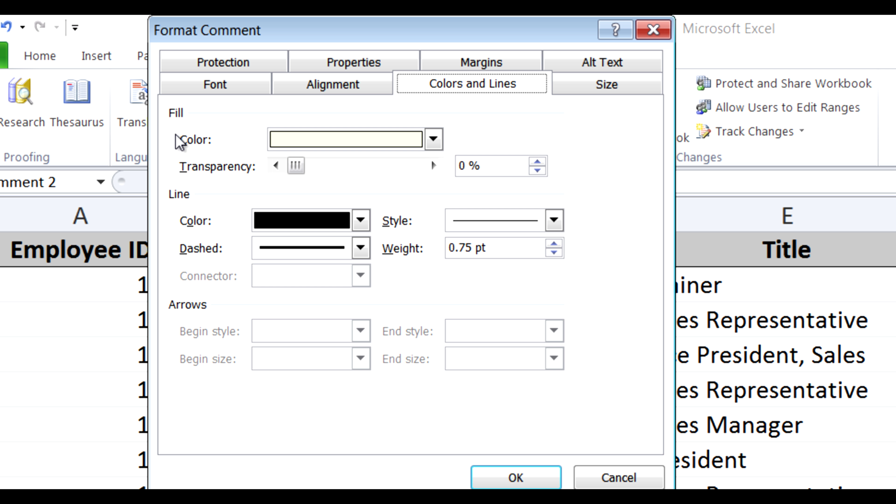
click(434, 139)
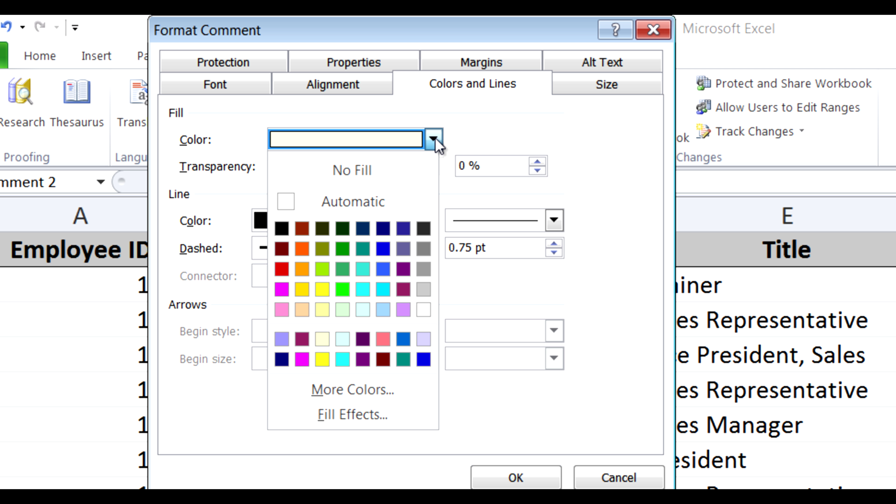
click(352, 415)
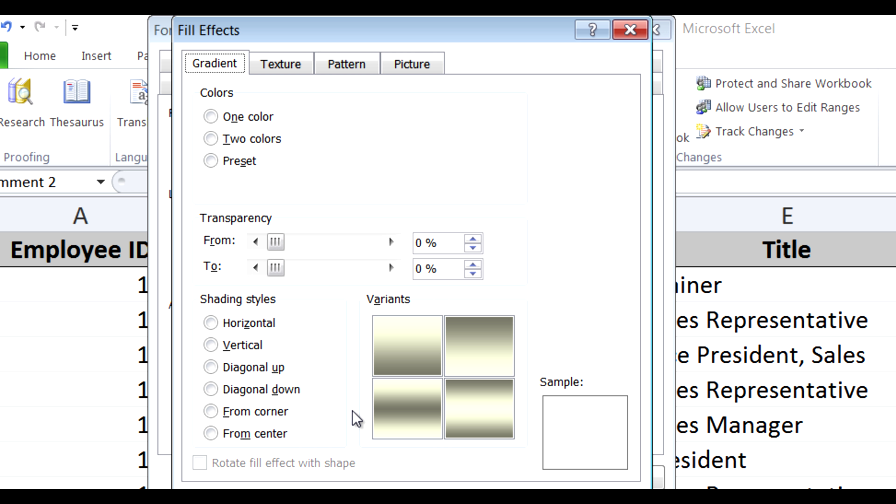
click(411, 64)
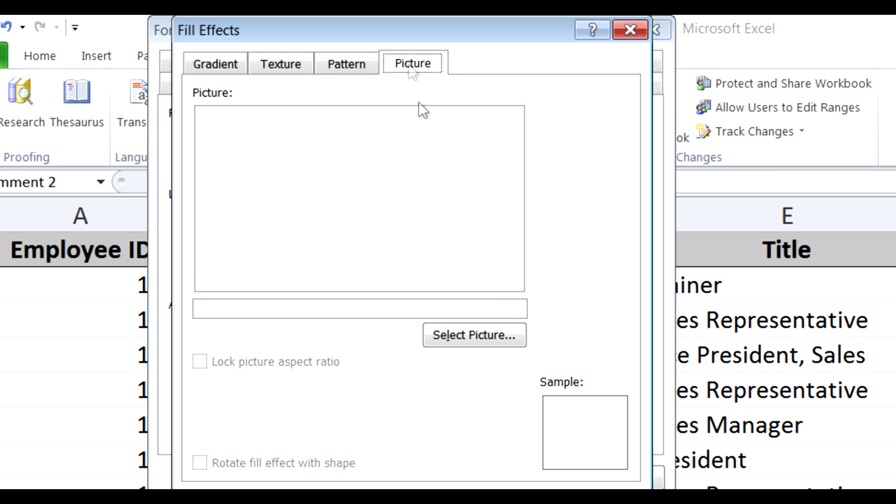
click(492, 345)
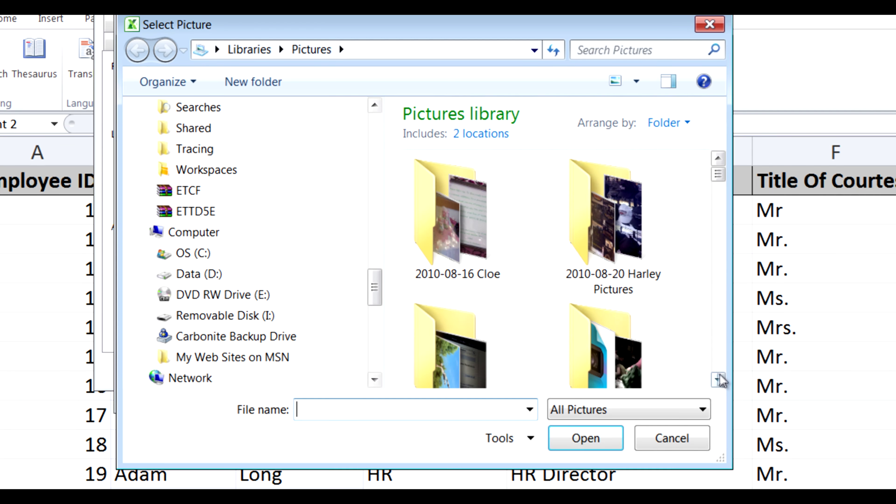
- Insert the 'drschem without name' picture as the comment fill and confirm both dialogs
scroll(720, 379, down, 8)
scroll(720, 367, down, 10)
scroll(721, 366, down, 10)
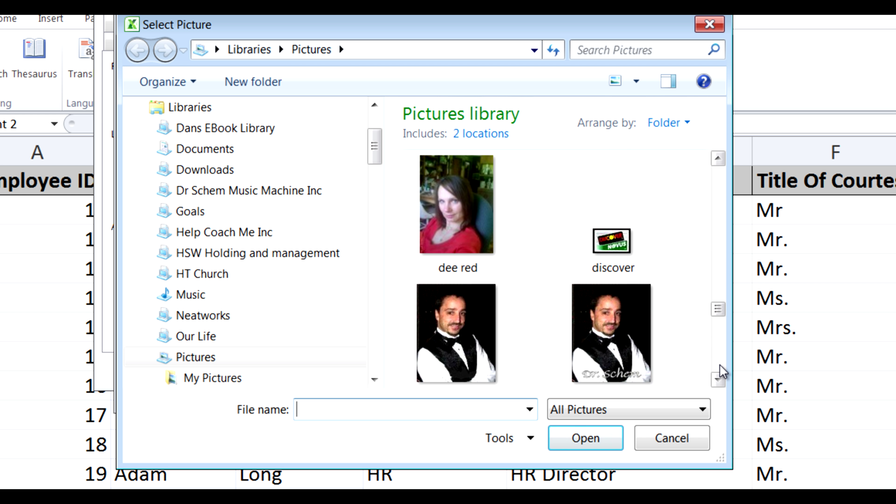
click(456, 336)
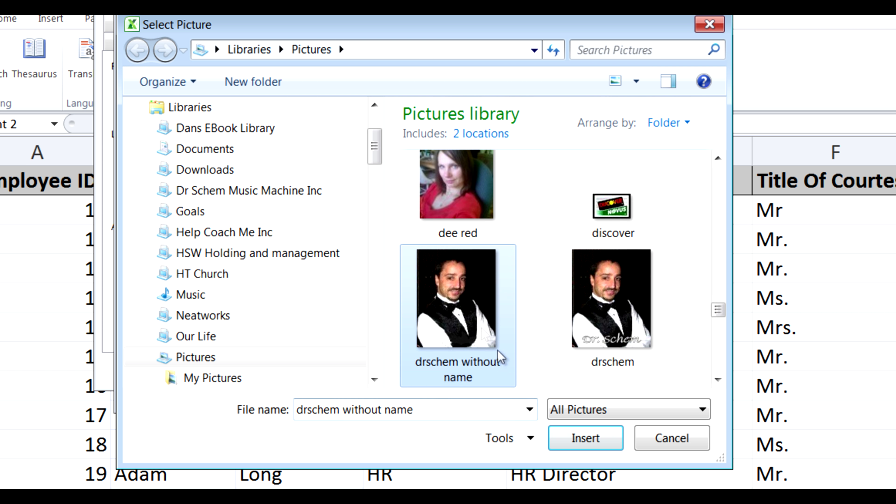
click(598, 435)
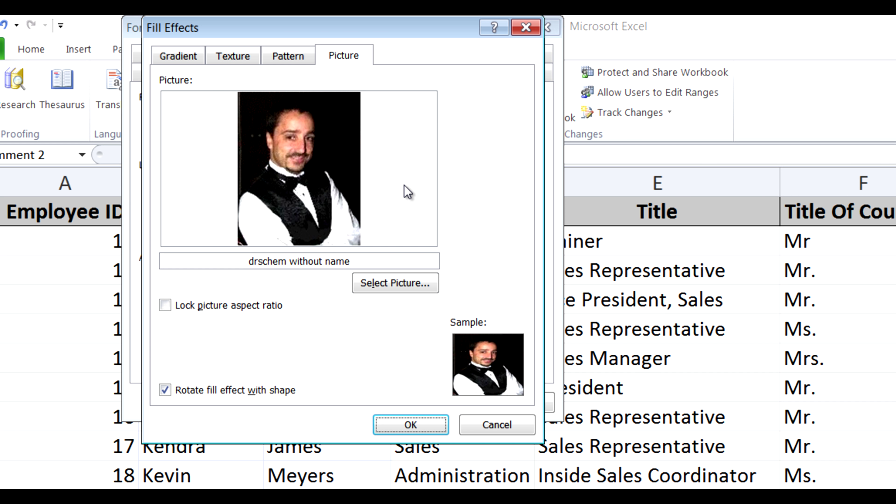
click(415, 425)
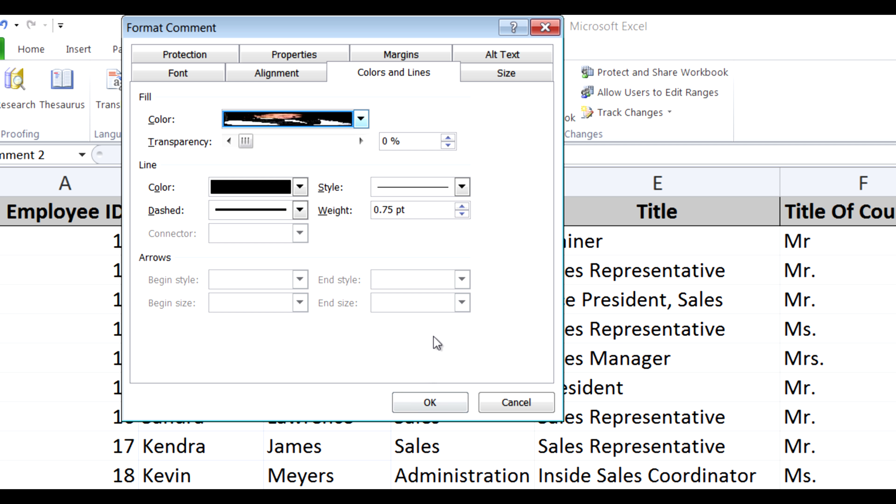
click(430, 403)
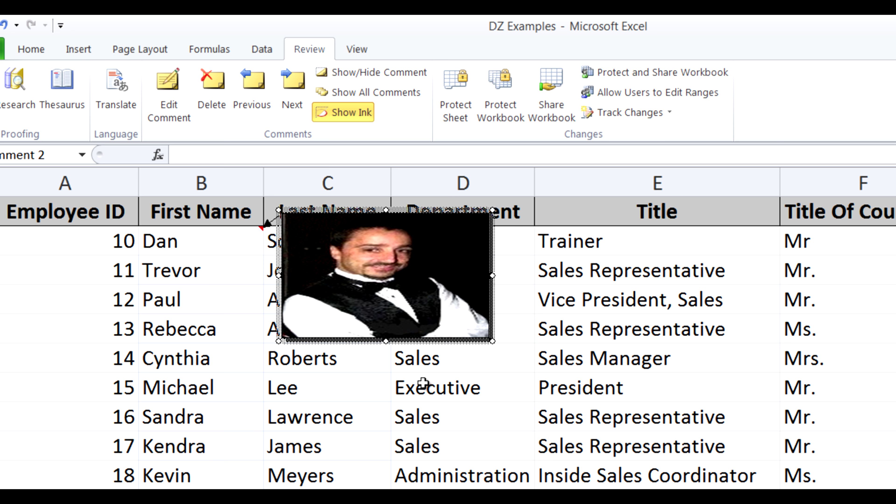
click(178, 308)
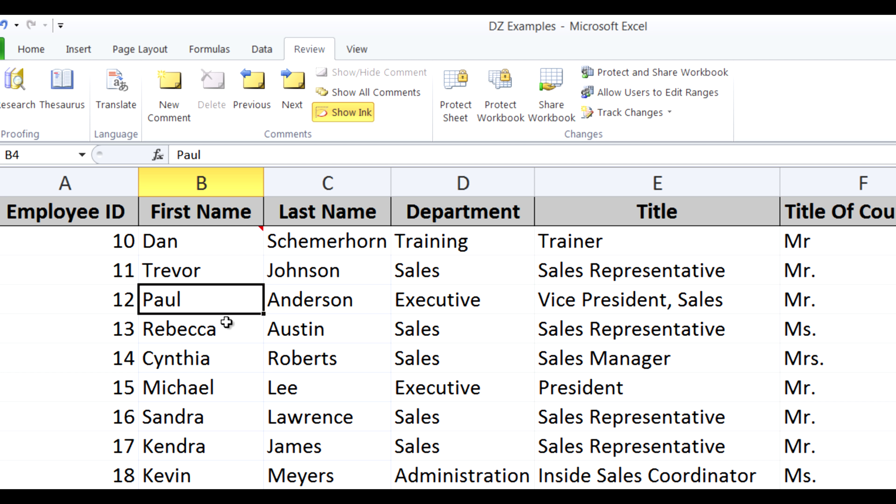
- Display Dan's portrait comment, then bring up the actions menu for Dan's cell
mouse_move(208, 246)
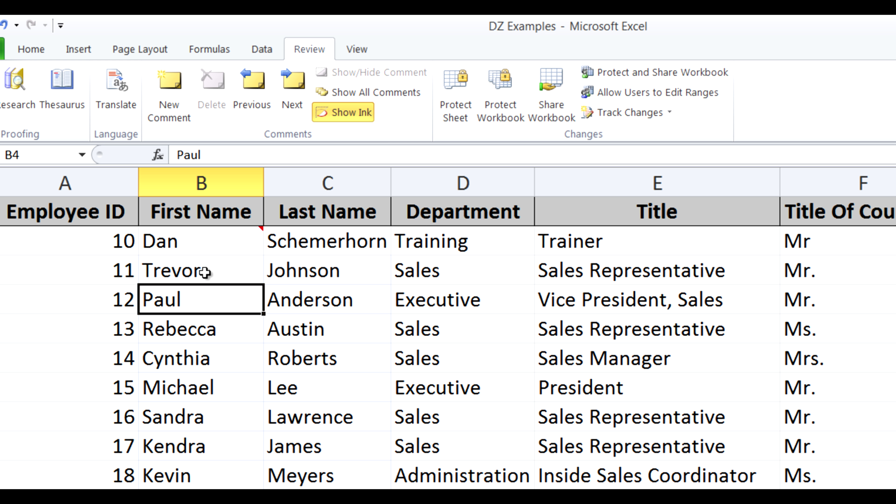
right_click(213, 242)
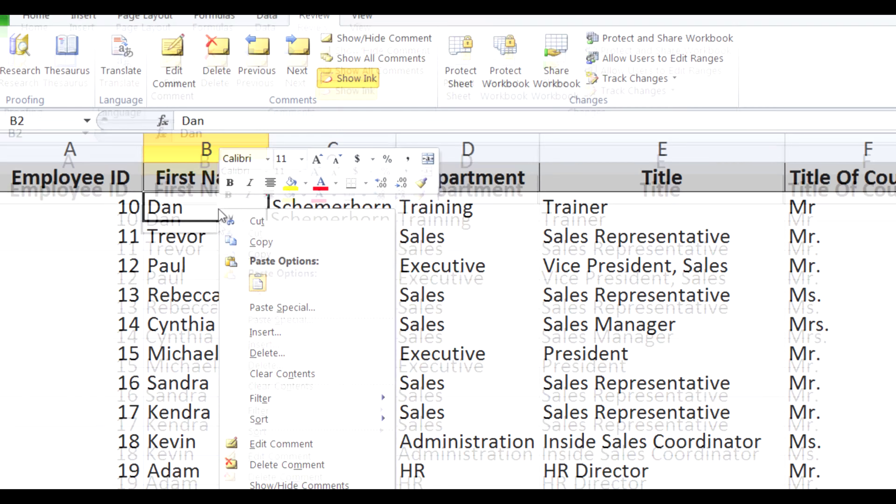